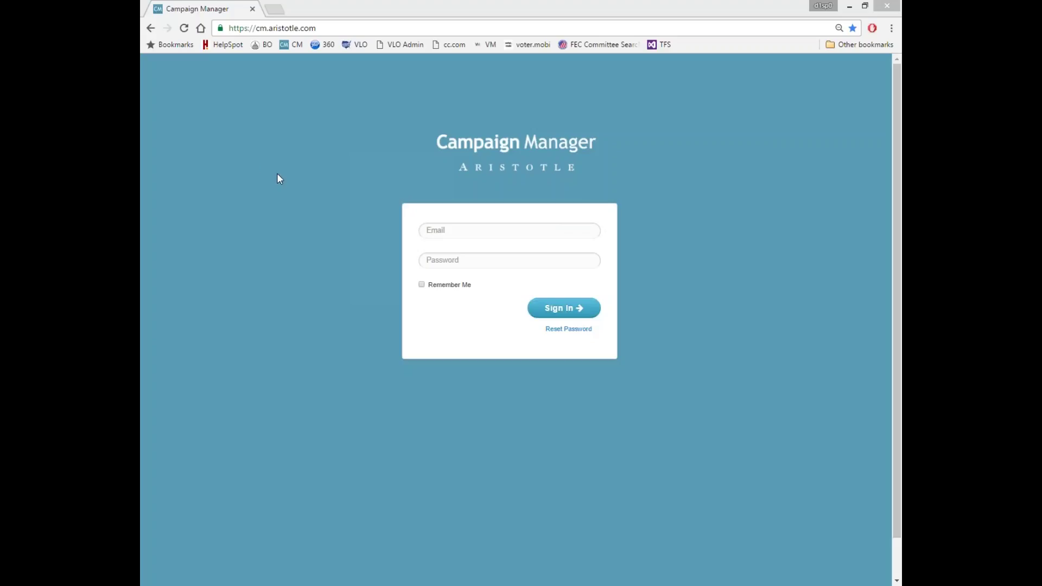
Step: Enter the account e-mail in the Email field and the account password below it
left_click(451, 231)
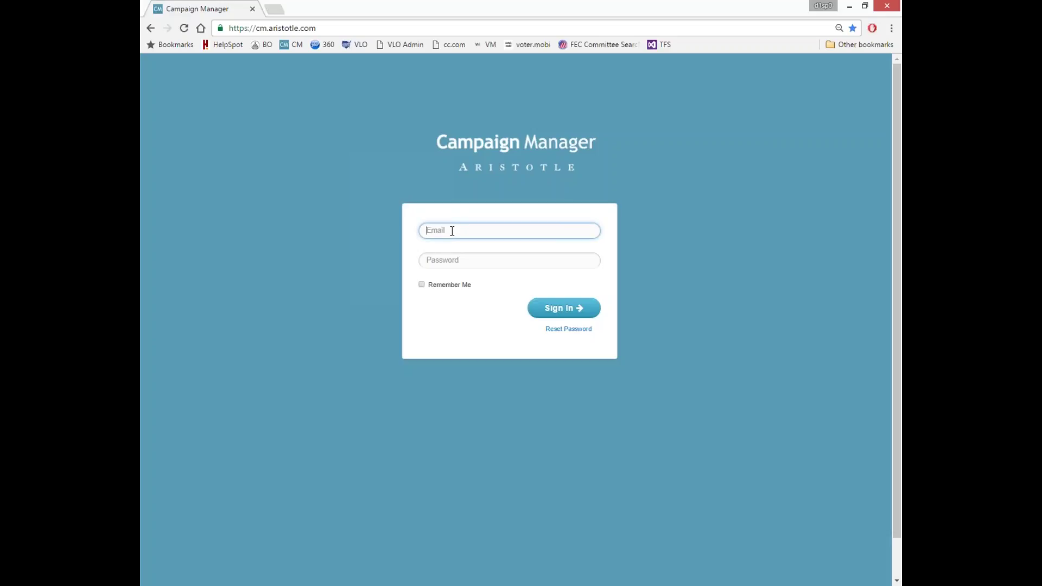
key("Tab")
type("•••••••••")
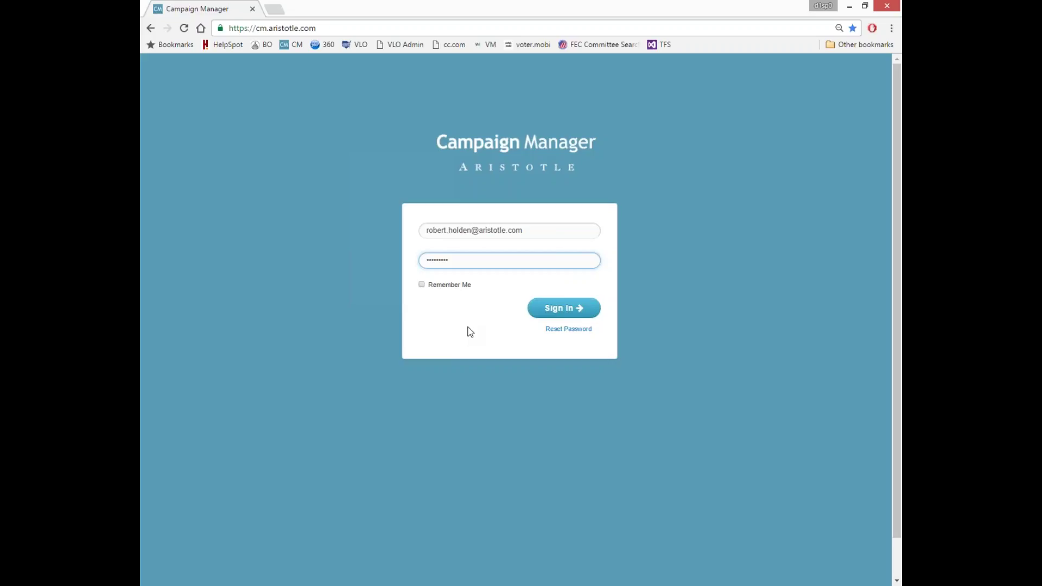
Step: Sign in to Campaign Manager and choose the Aristotle workspace
left_click(542, 309)
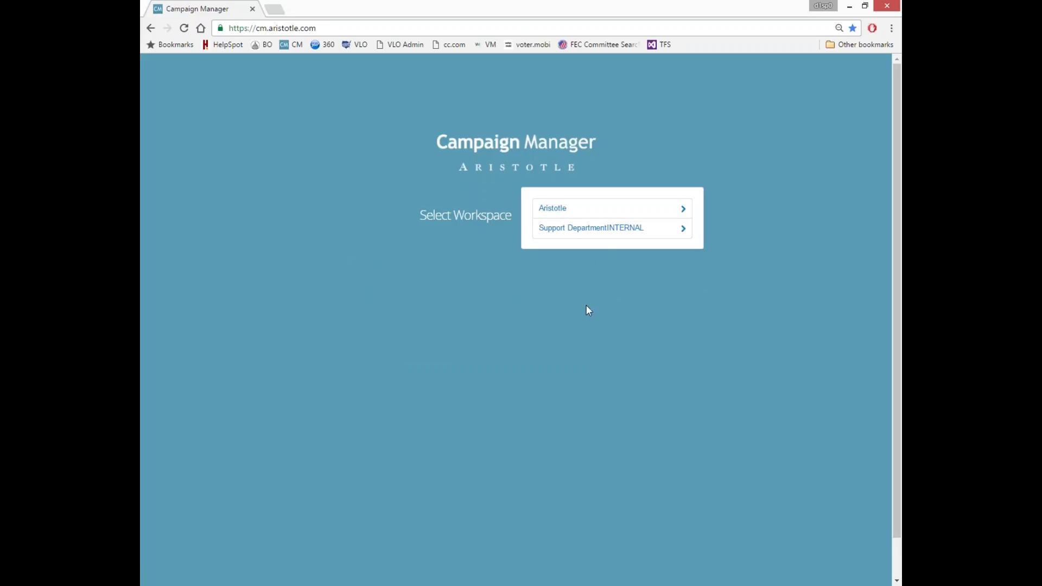
left_click(596, 213)
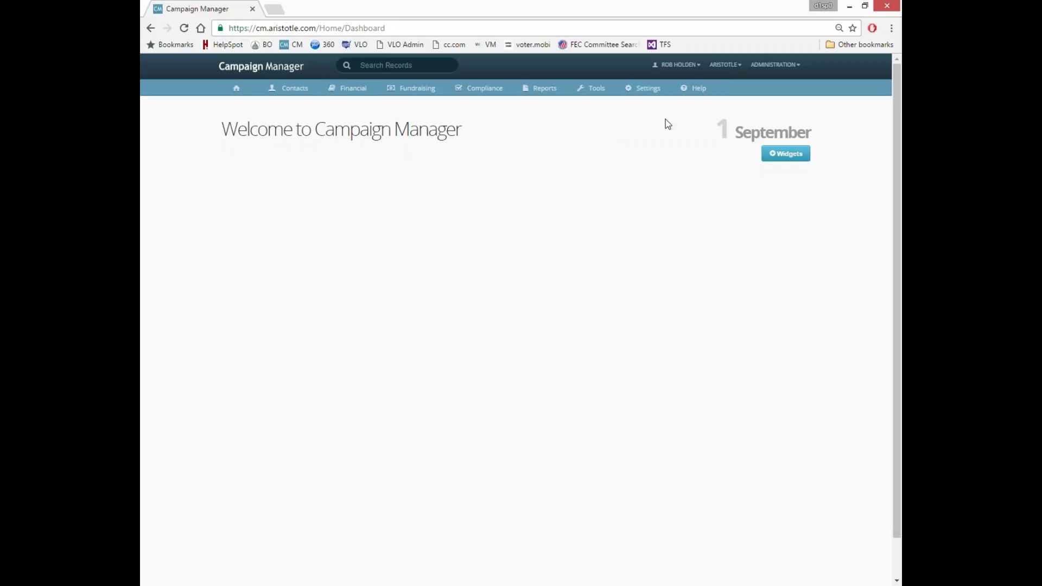
left_click(734, 68)
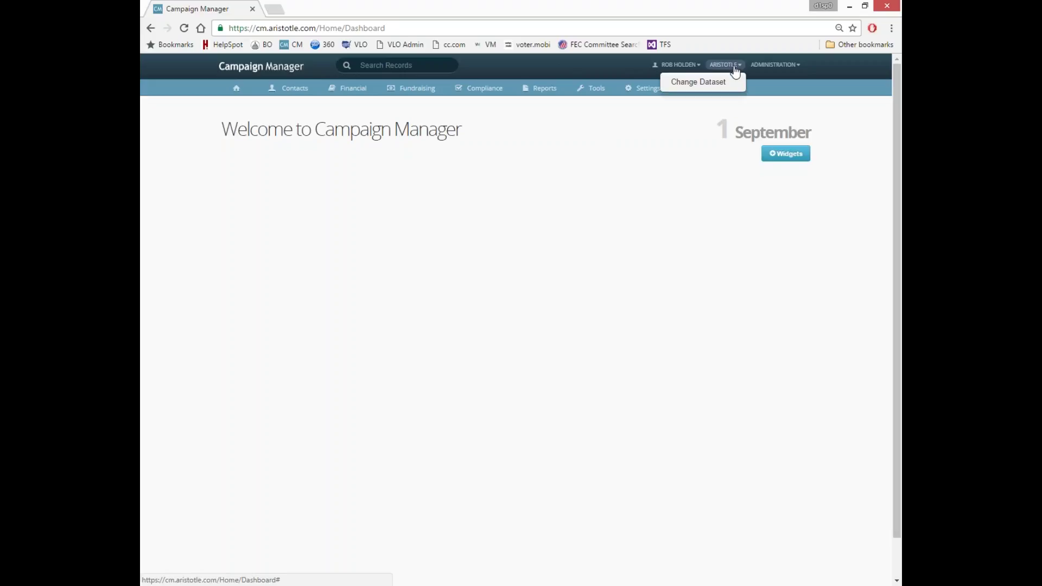
left_click(712, 87)
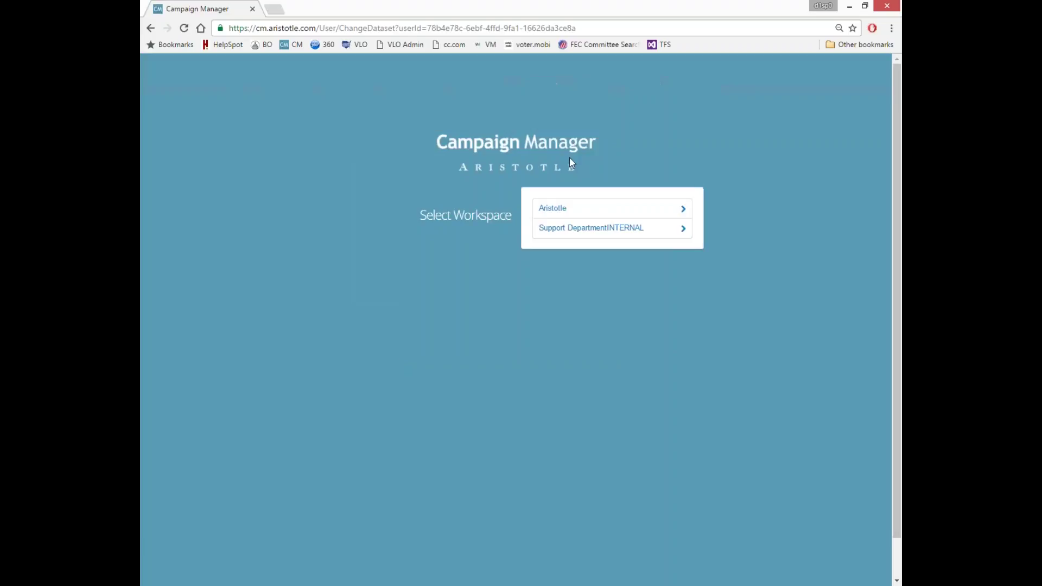
left_click(585, 212)
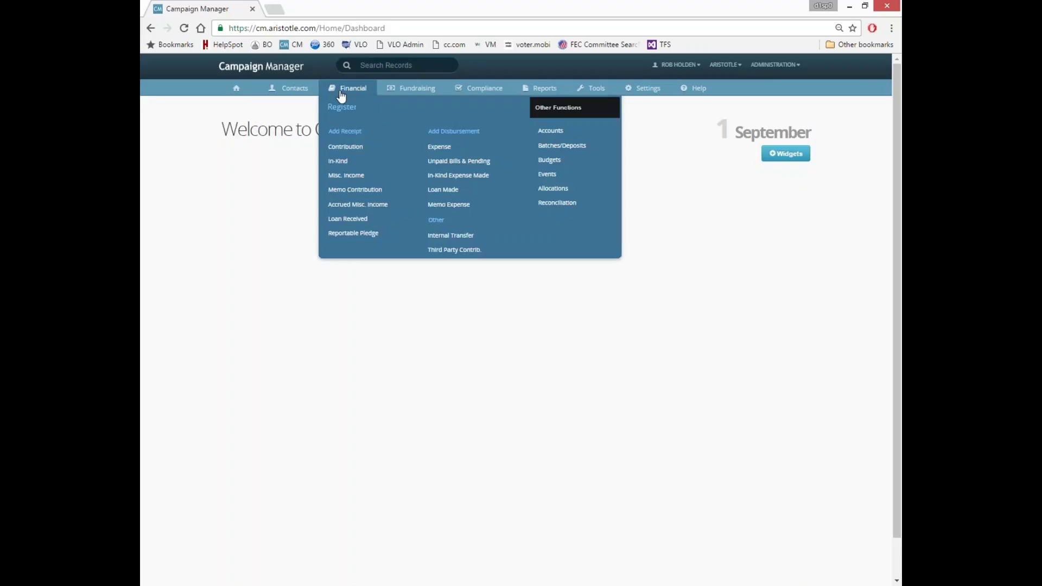
Step: Go to Contacts > Search/Add Individual to open the individual contact search
mouse_move(313, 92)
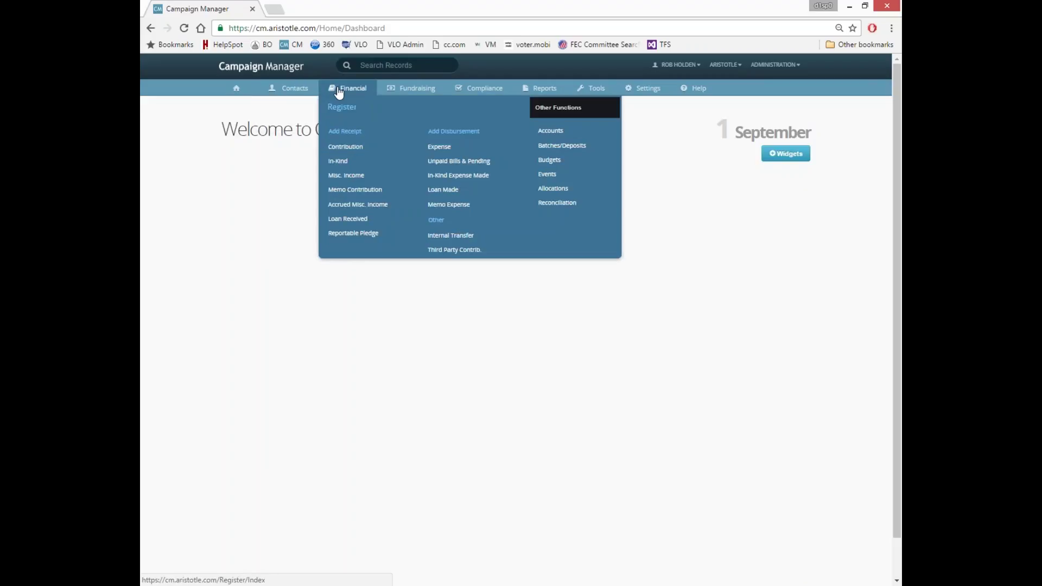
mouse_move(510, 93)
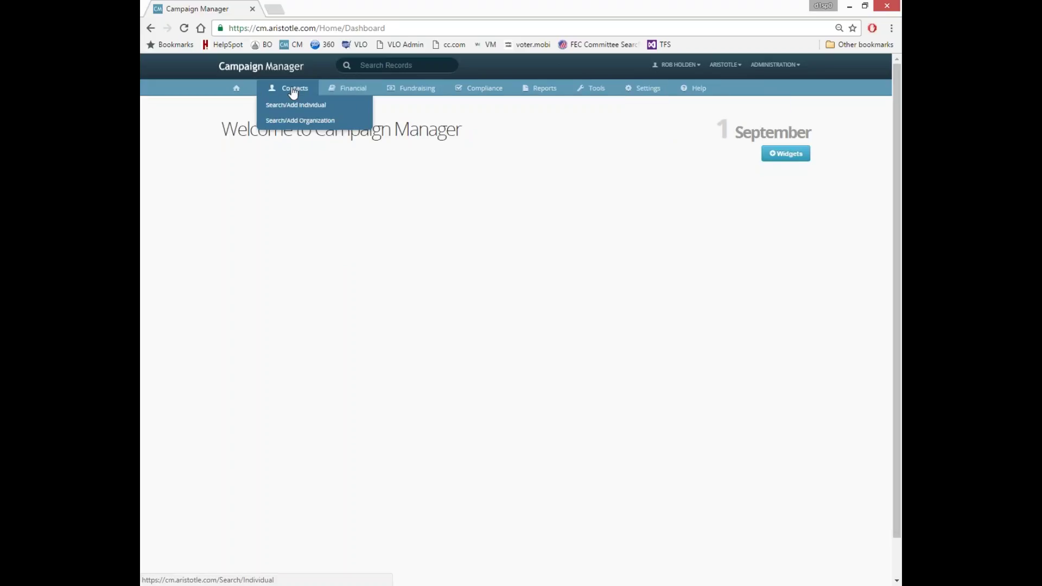
left_click(293, 92)
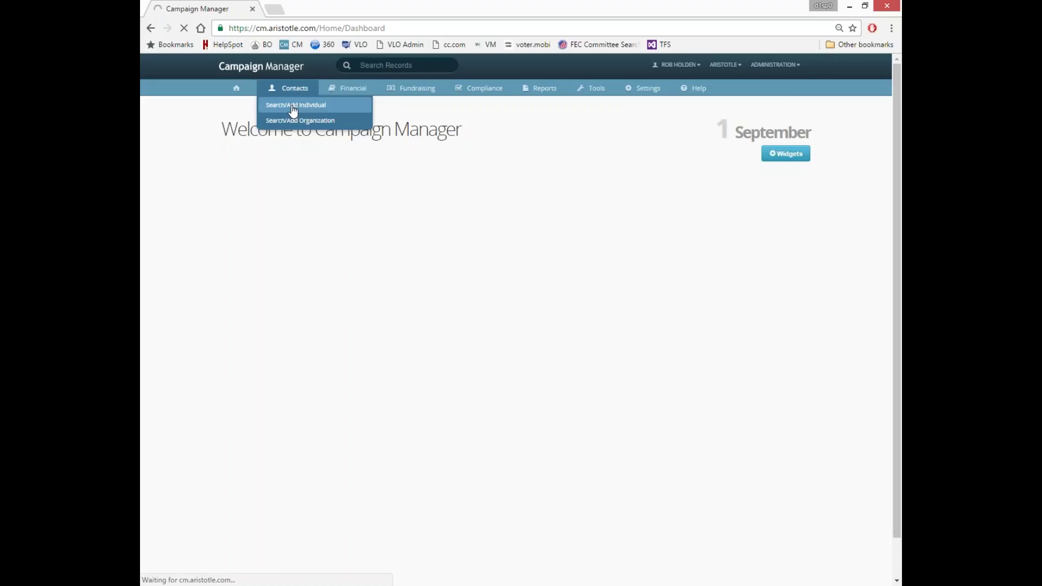
left_click(293, 108)
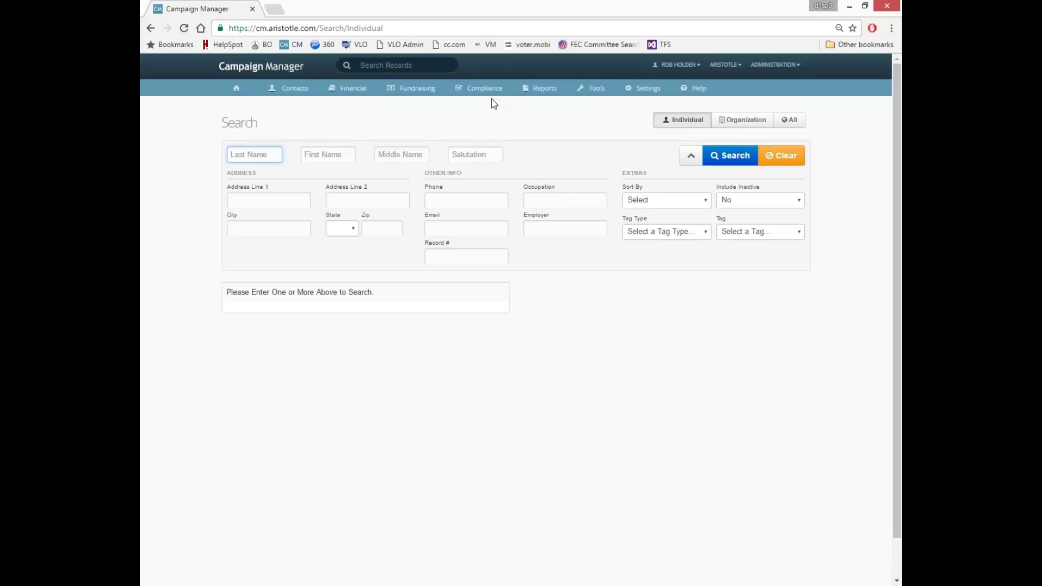
Step: Open Reports > Custom Financial Report to reach the transaction search page
left_click(540, 88)
left_click(538, 102)
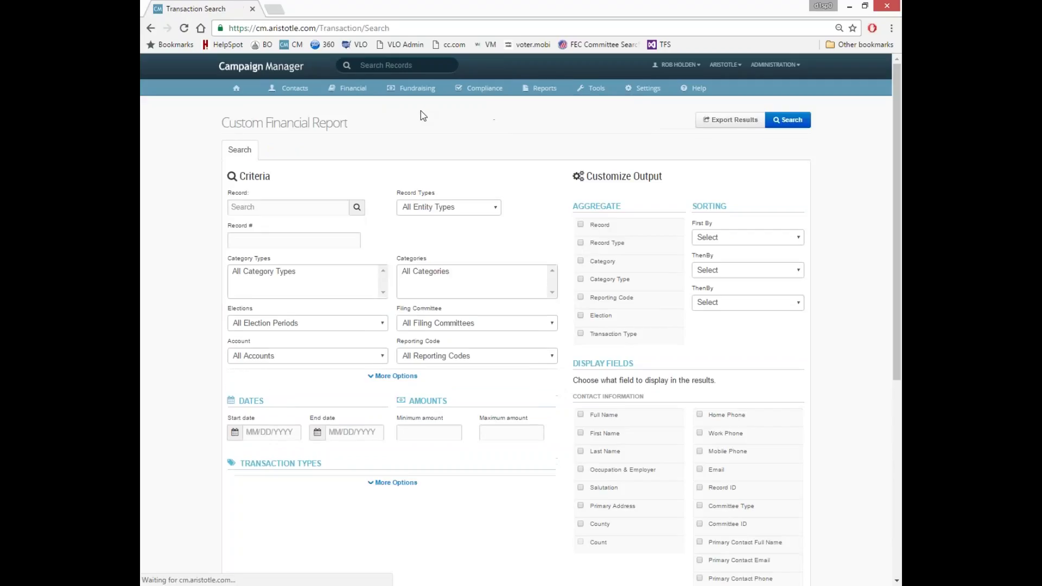
mouse_move(480, 96)
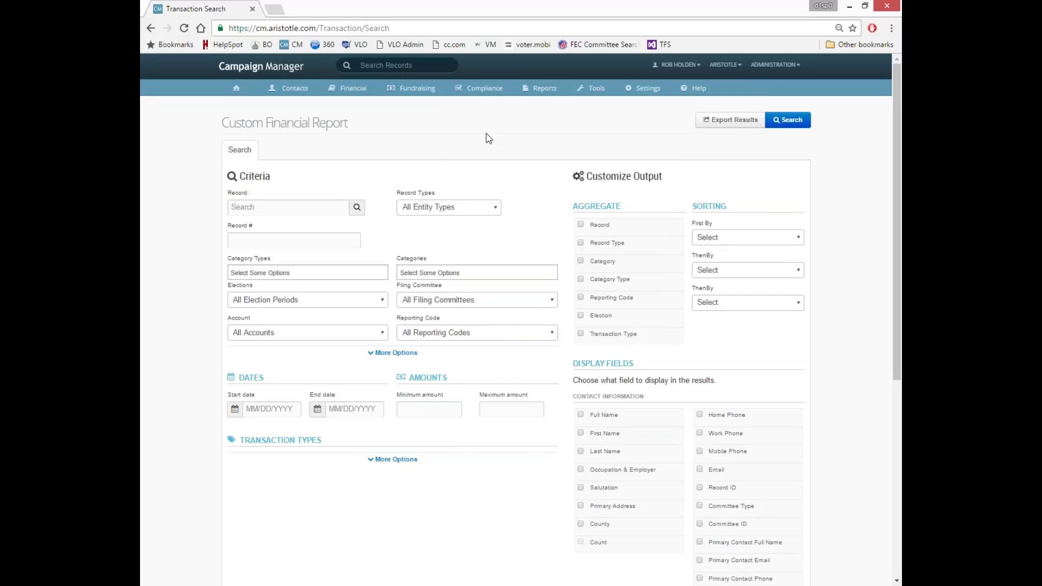
scroll(500, 204, "down", 6)
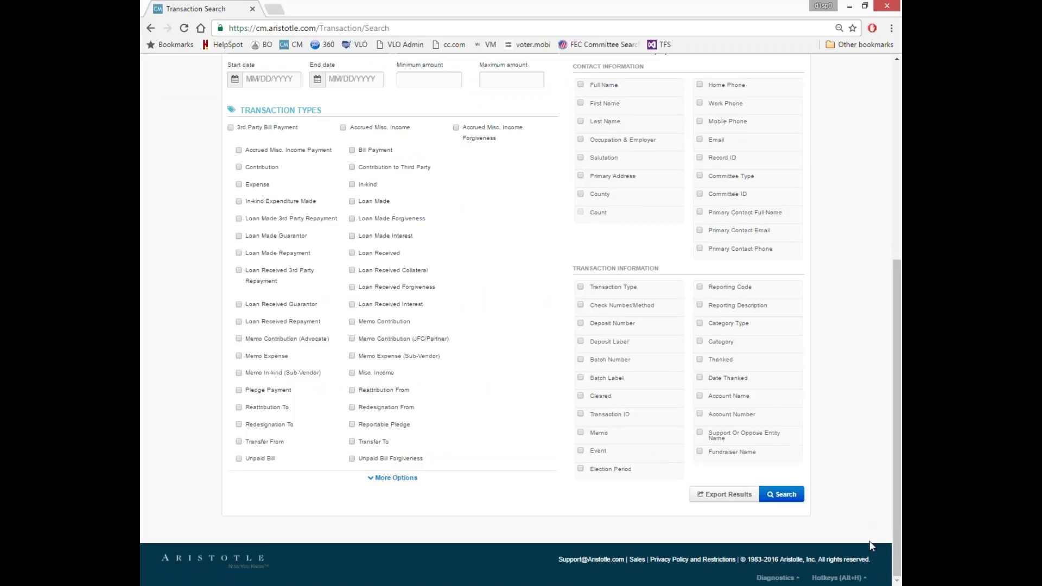
Step: View the Hotkeys list, jump to individual contact search by hotkey, then recheck the hotkeys
left_click(864, 578)
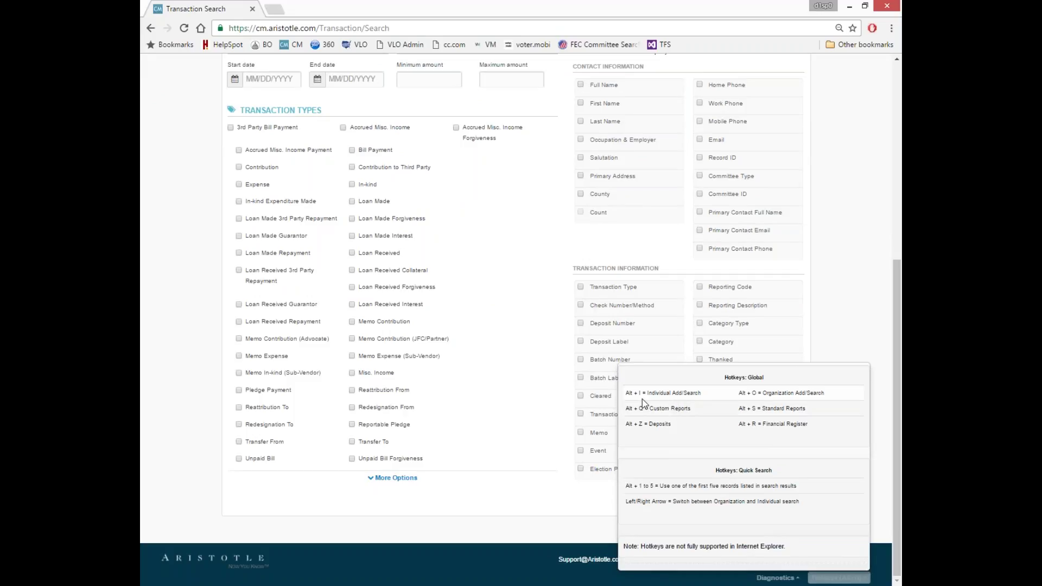
key("alt+q")
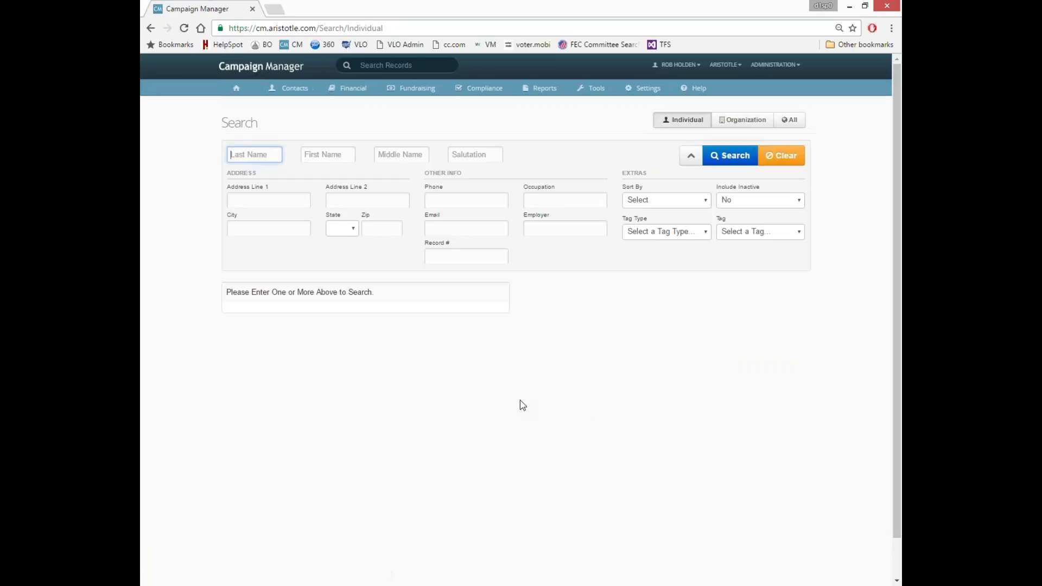
scroll(593, 466, "down", 1)
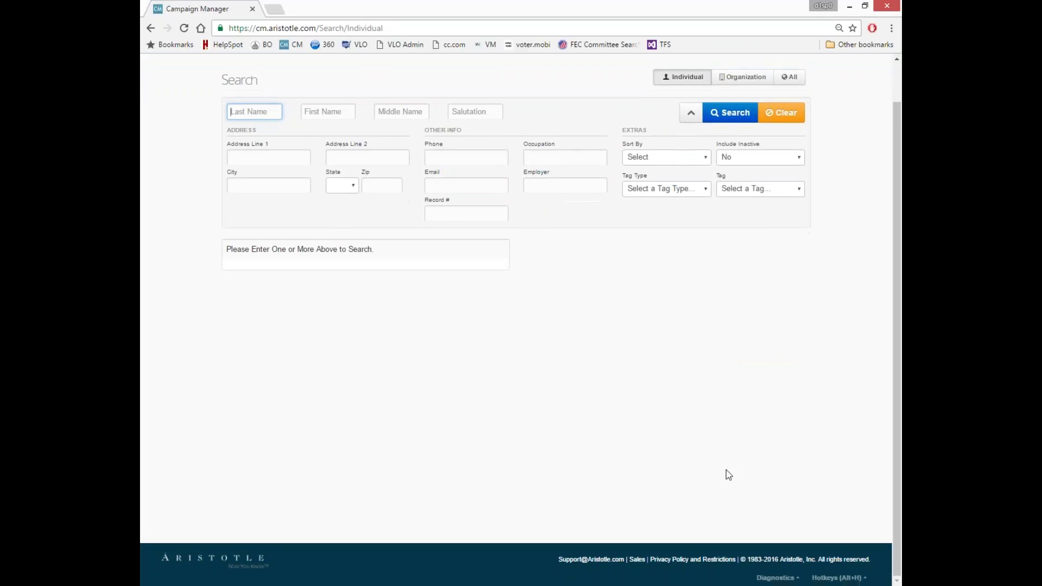
left_click(866, 578)
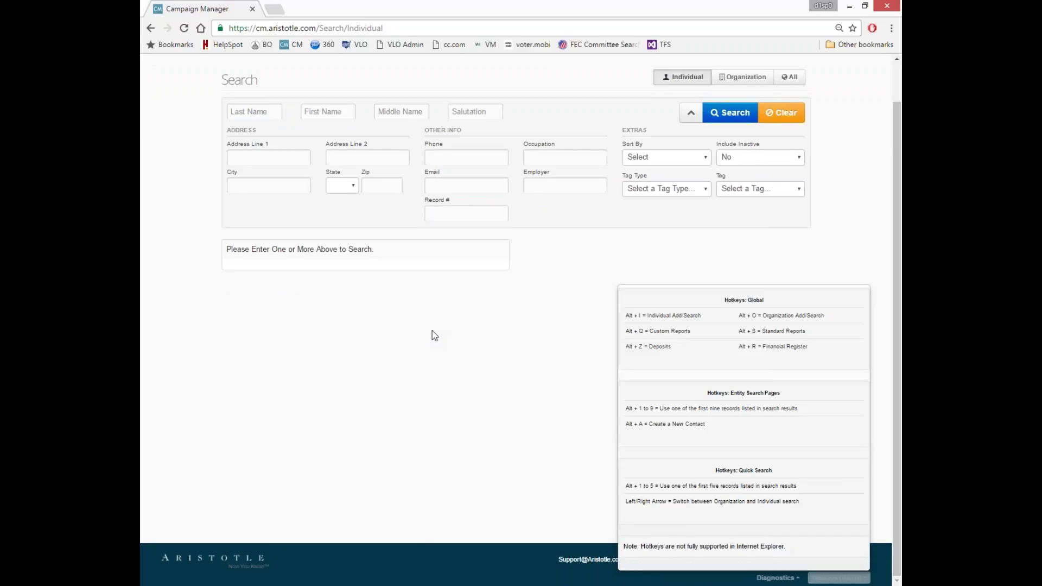
scroll(455, 325, "up", 1)
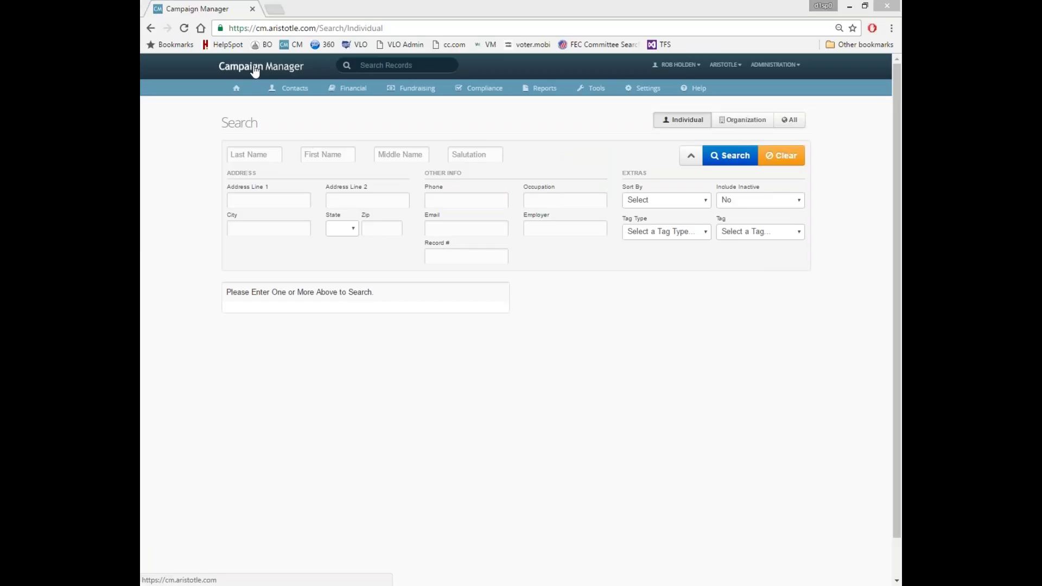
Step: Use the Campaign Manager logo to return to the Welcome to Campaign Manager page
left_click(238, 93)
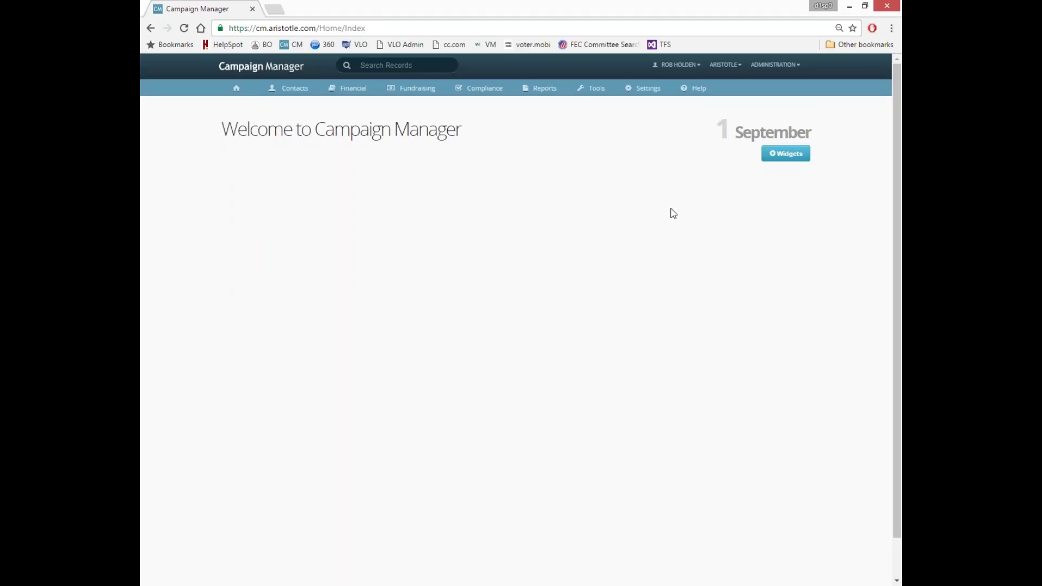
Step: In the widget Gallery, toggle on five contribution and pledge widgets, then toggle them all off
left_click(784, 154)
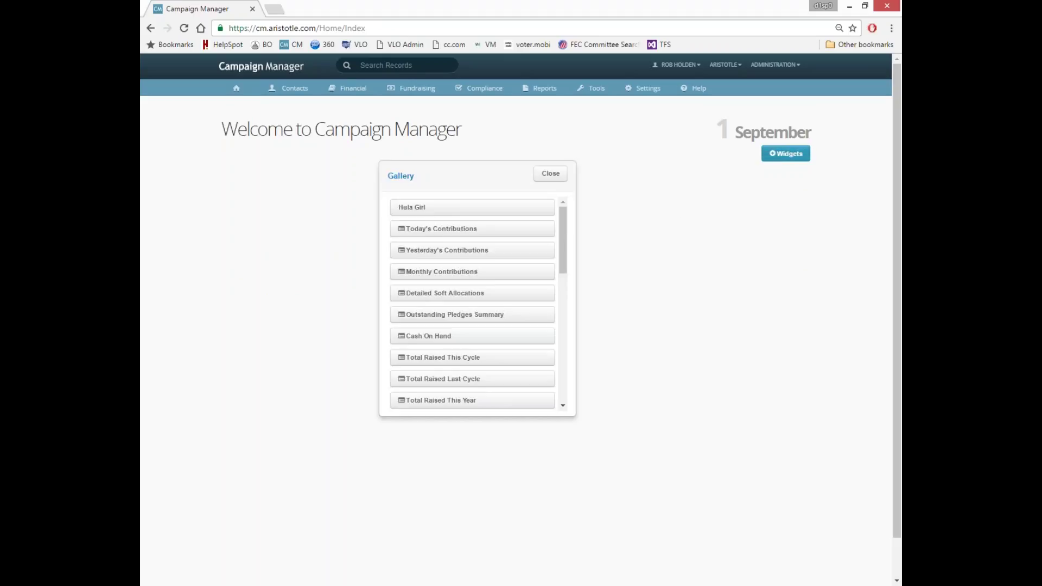
left_click(441, 228)
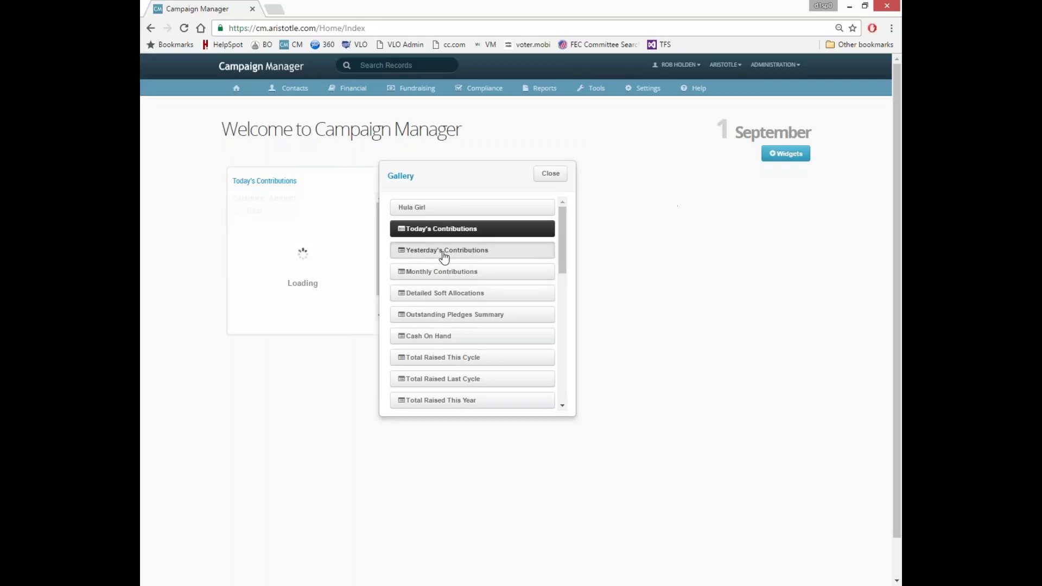
left_click(444, 250)
left_click(446, 272)
left_click(448, 293)
left_click(447, 315)
left_click(449, 314)
left_click(451, 294)
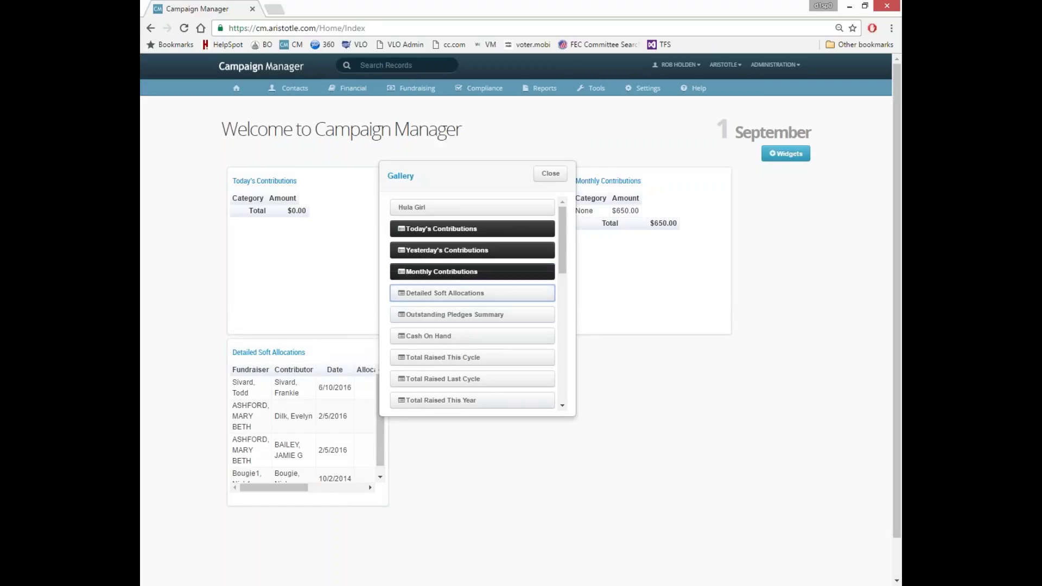
left_click(448, 272)
left_click(446, 250)
left_click(455, 230)
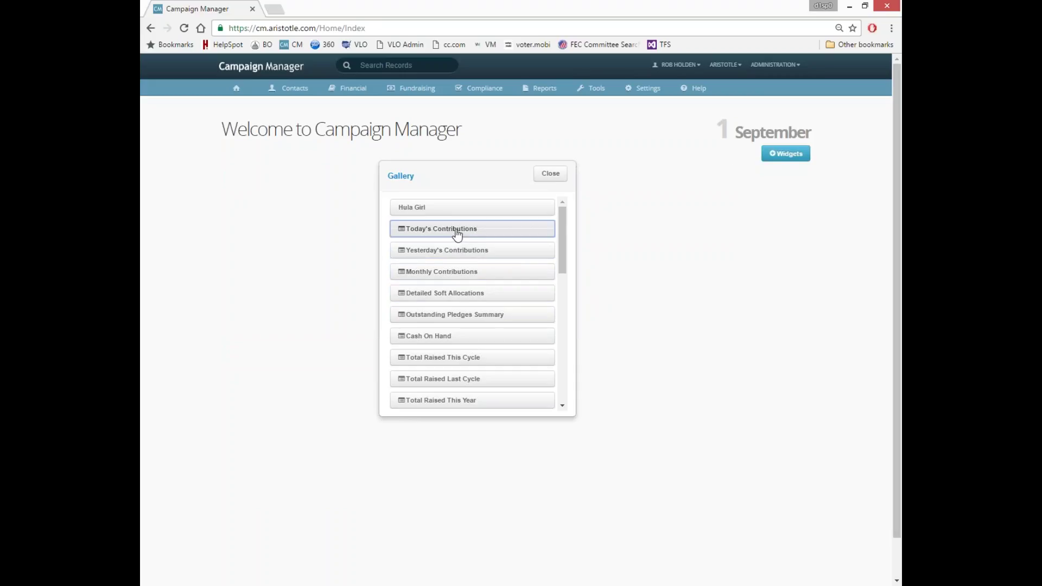
Step: Turn on Today's, Yesterday's, Monthly Contributions and Detailed Soft Allocations, then close the Gallery
left_click(457, 233)
left_click(458, 251)
left_click(458, 272)
left_click(458, 293)
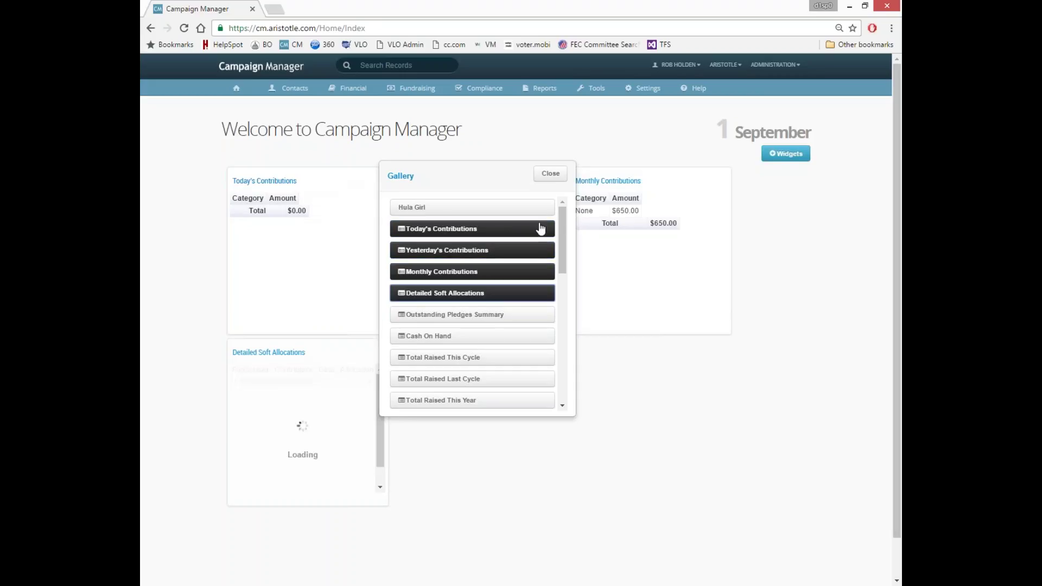
left_click(550, 174)
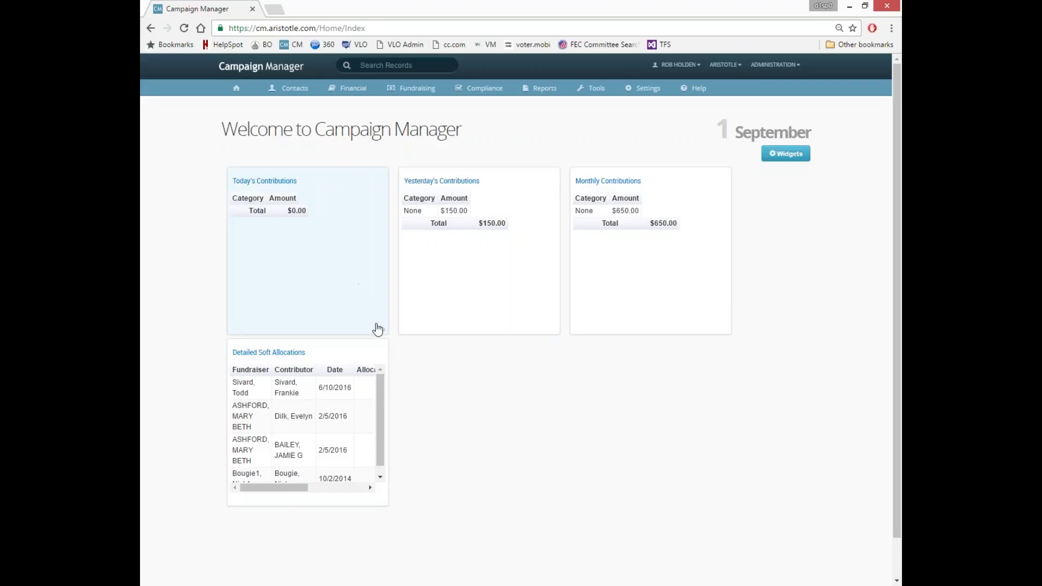
Step: Stretch Today's Contributions across the top row and drag Yesterday's Contributions into the left column
left_click_drag(381, 328, 729, 331)
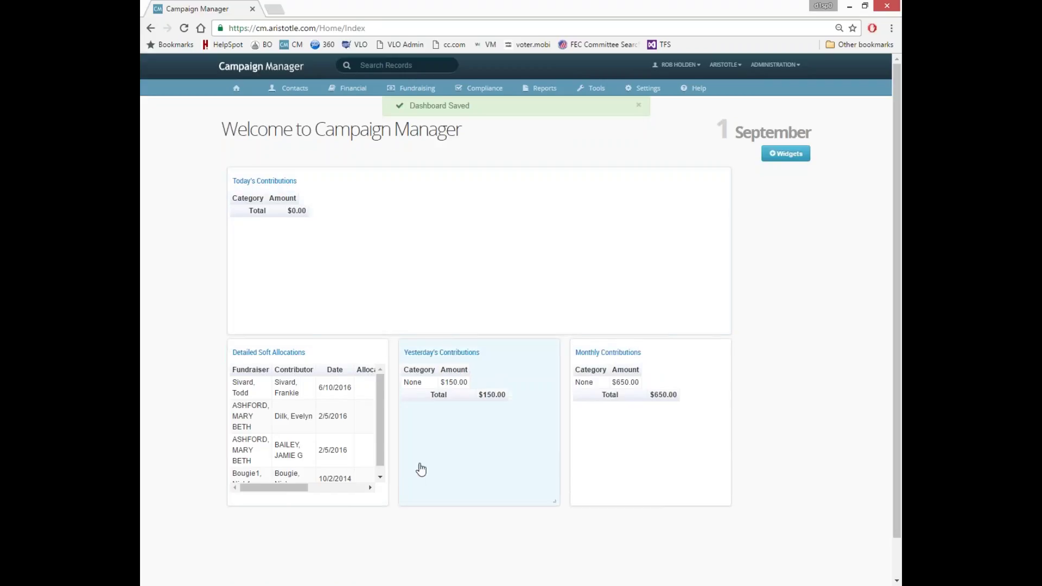
left_click_drag(460, 441, 294, 437)
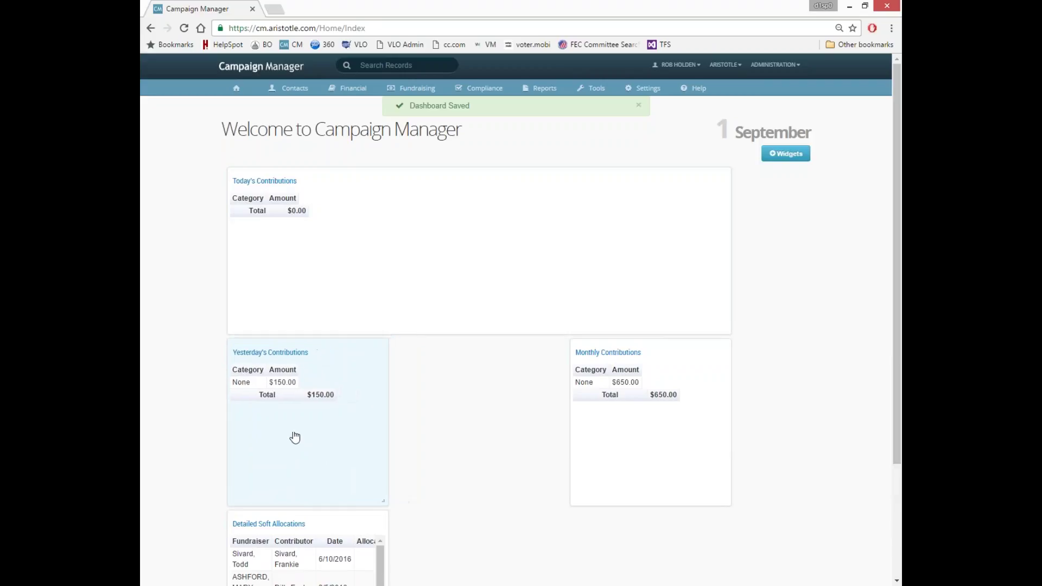